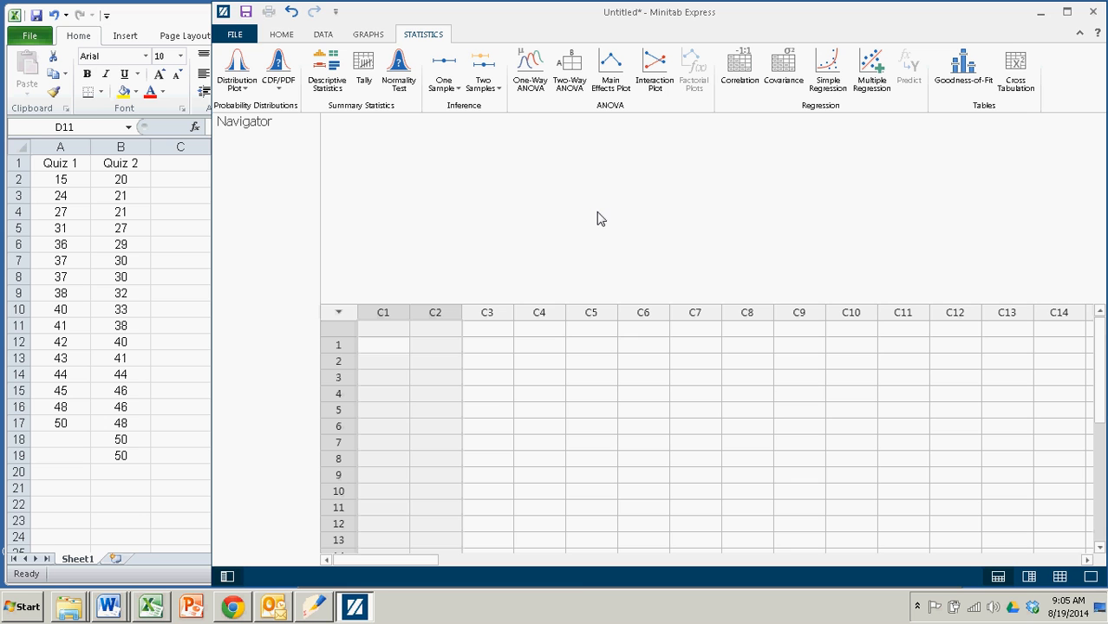
# - Switch to Excel and copy the Quiz 1 and Quiz 2 columns together, including their headings
pyautogui.click(161, 17)
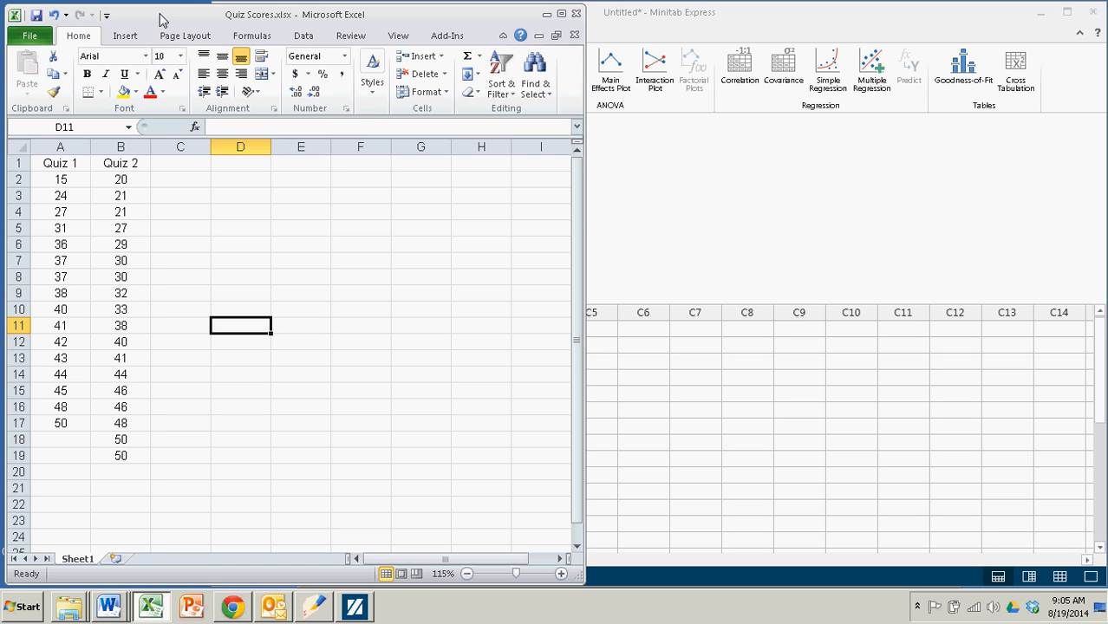
pyautogui.click(68, 163)
pyautogui.click(64, 147)
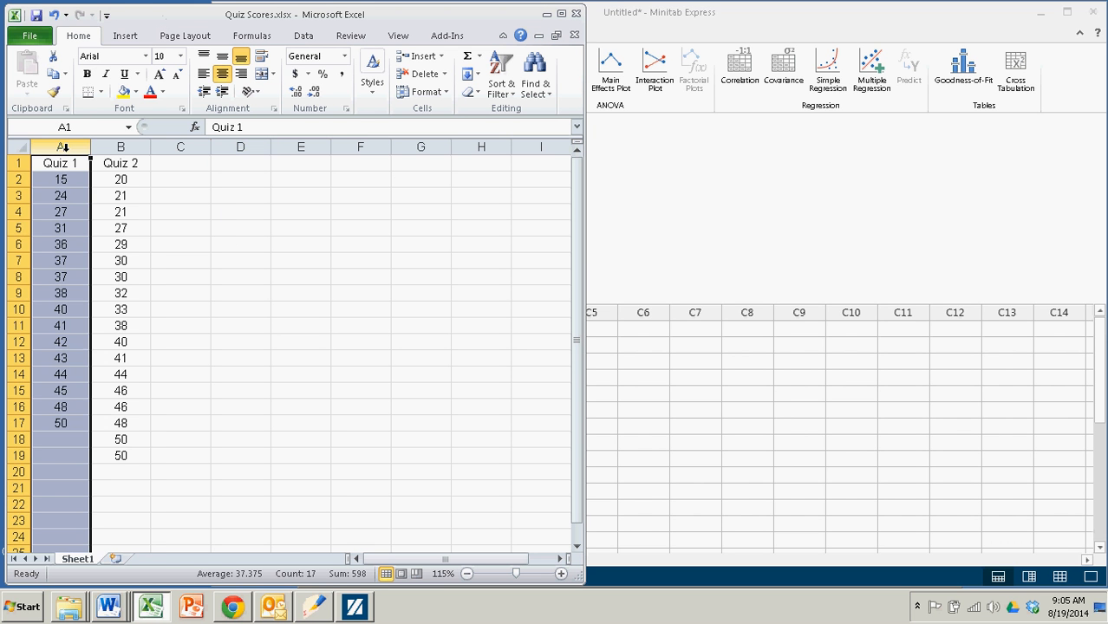
pyautogui.click(113, 148)
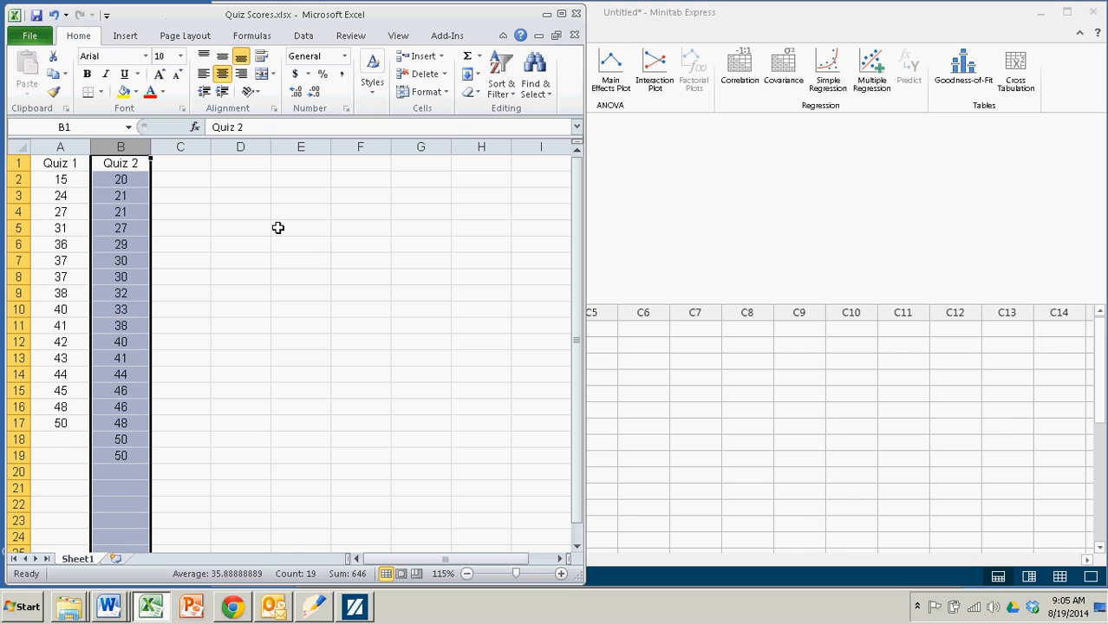
pyautogui.click(240, 262)
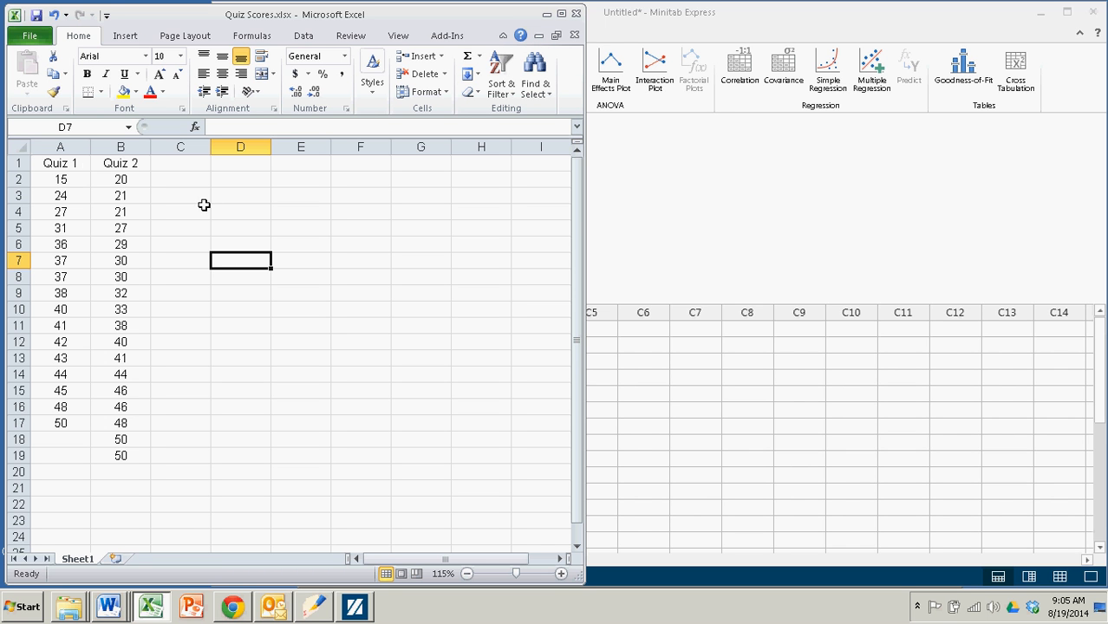
pyautogui.moveTo(64, 143); pyautogui.dragTo(113, 144)
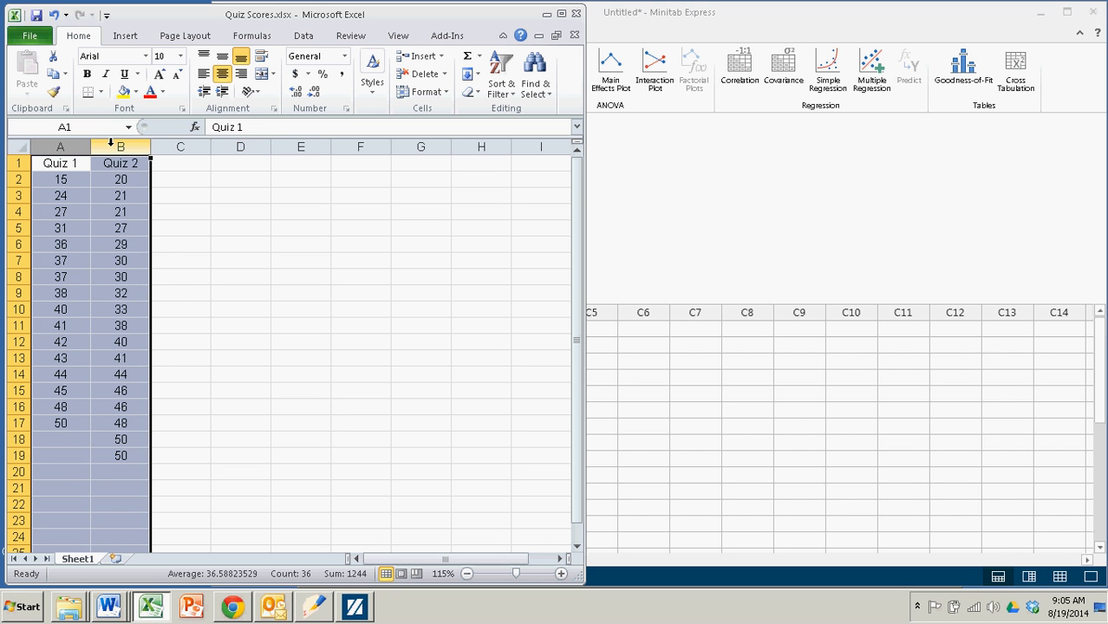
pyautogui.rightClick(111, 144)
pyautogui.click(152, 176)
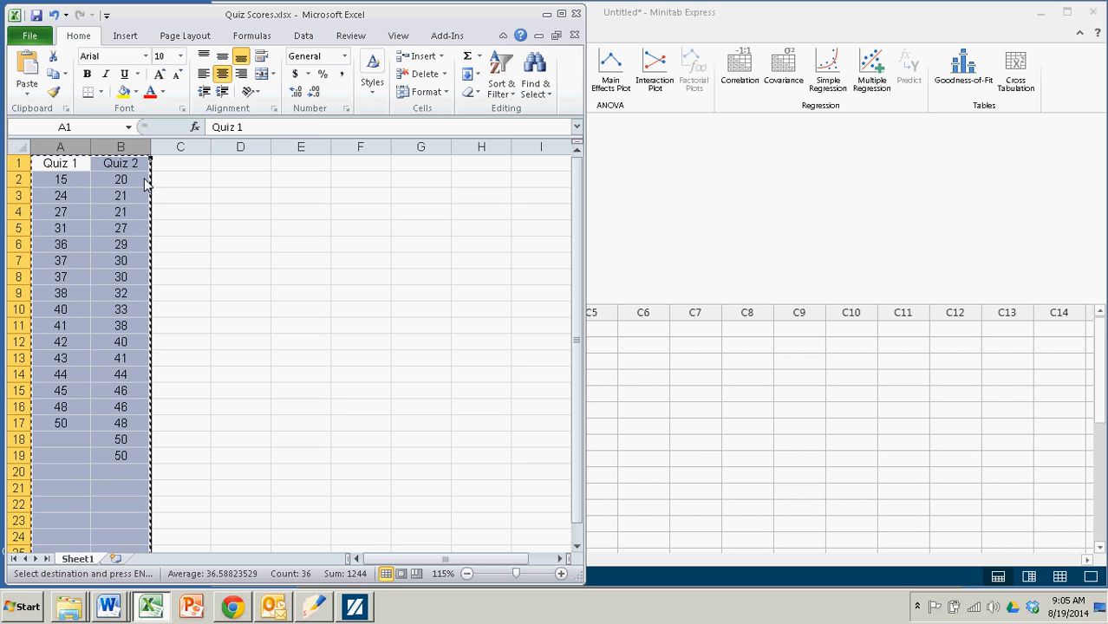
# - Switch to Minitab Express and paste the copied quiz data into columns C1 and C2 of the worksheet
pyautogui.click(693, 241)
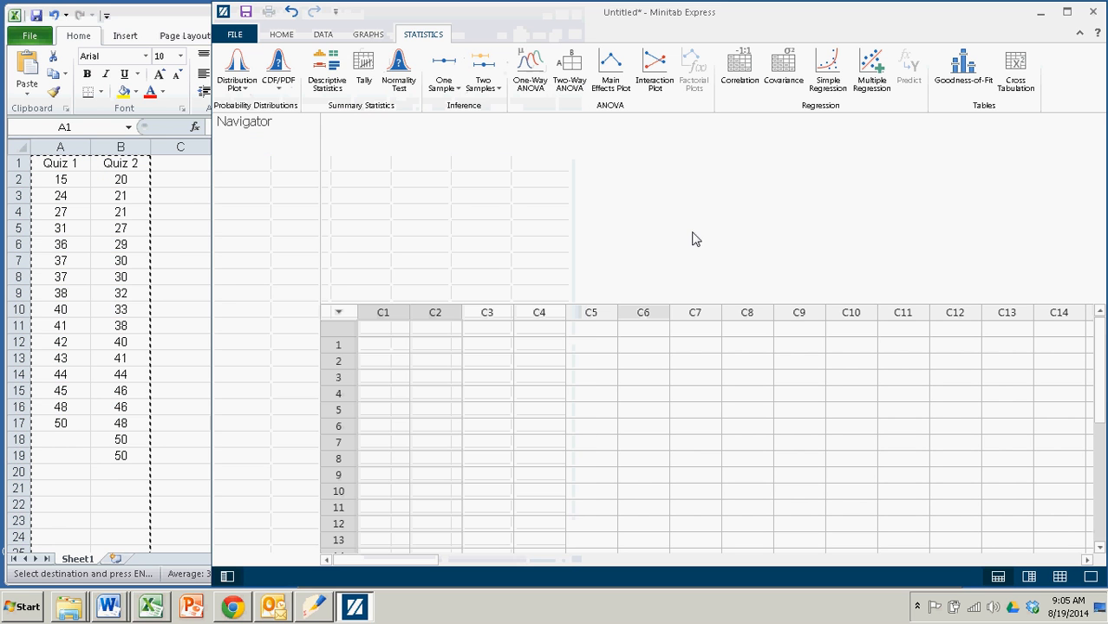
pyautogui.click(392, 312)
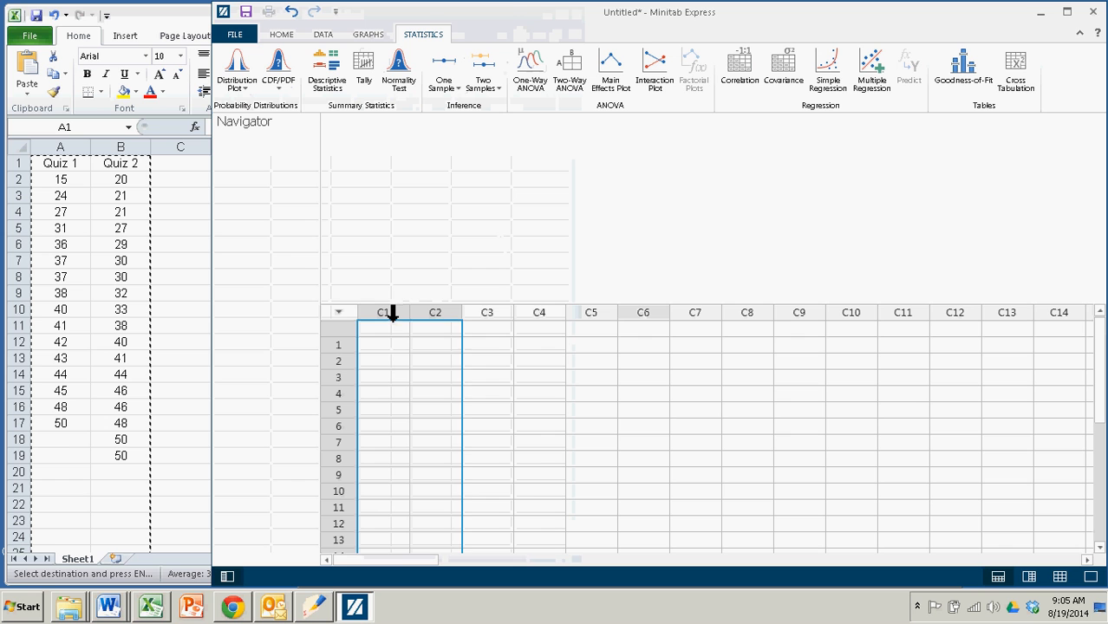
pyautogui.rightClick(387, 317)
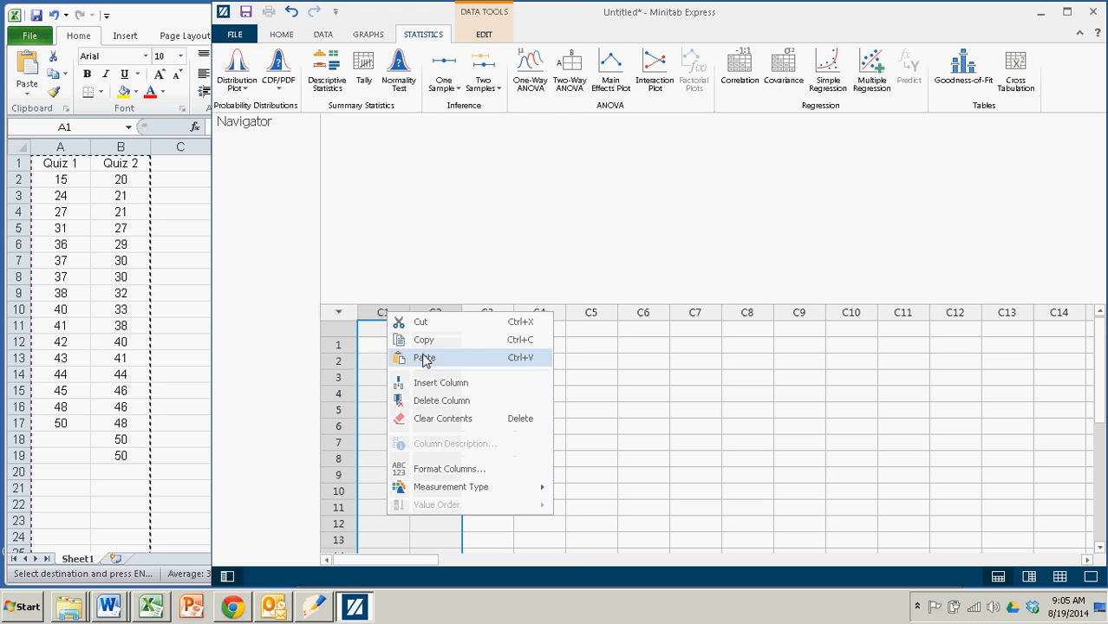
pyautogui.click(426, 359)
pyautogui.click(526, 376)
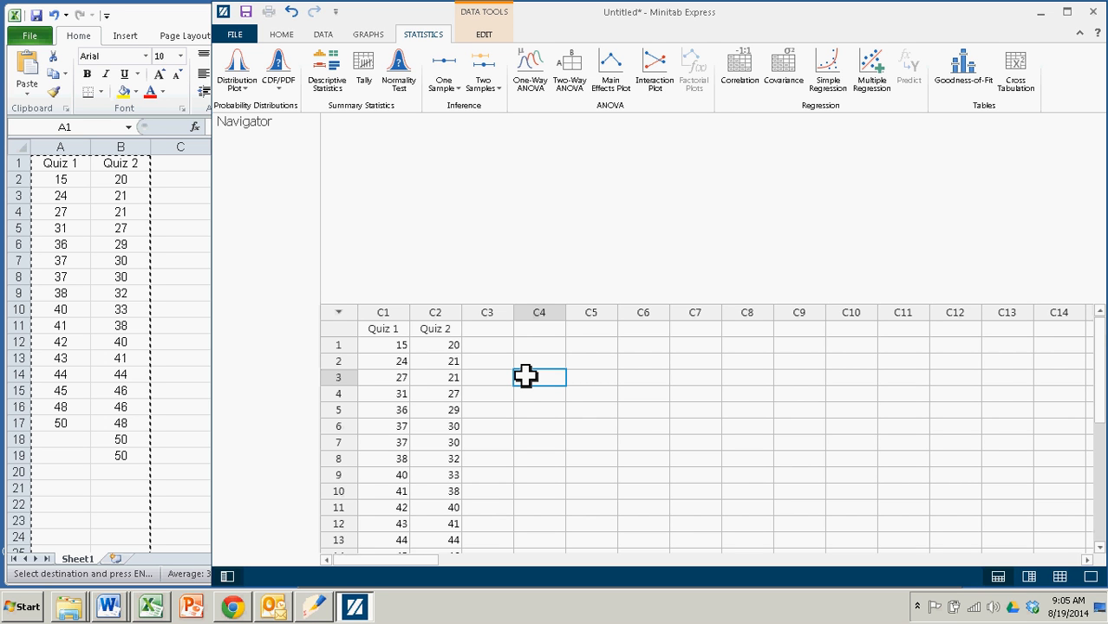
pyautogui.moveTo(383, 312); pyautogui.dragTo(470, 313)
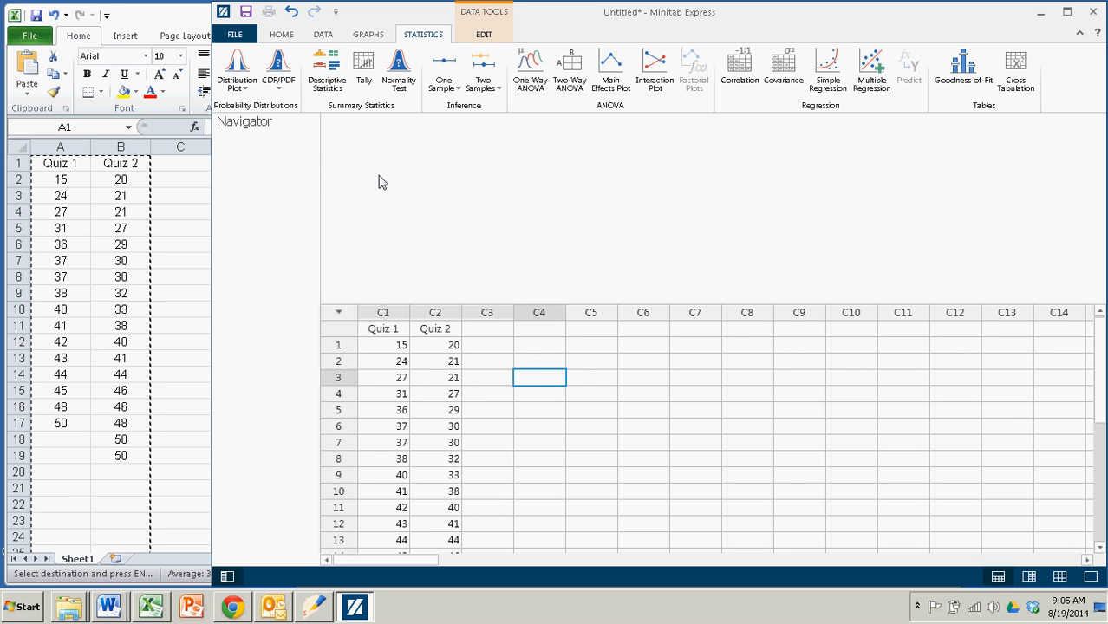
# - Start a Descriptive Statistics analysis with Quiz 2 as the variable and no group variable
pyautogui.click(328, 73)
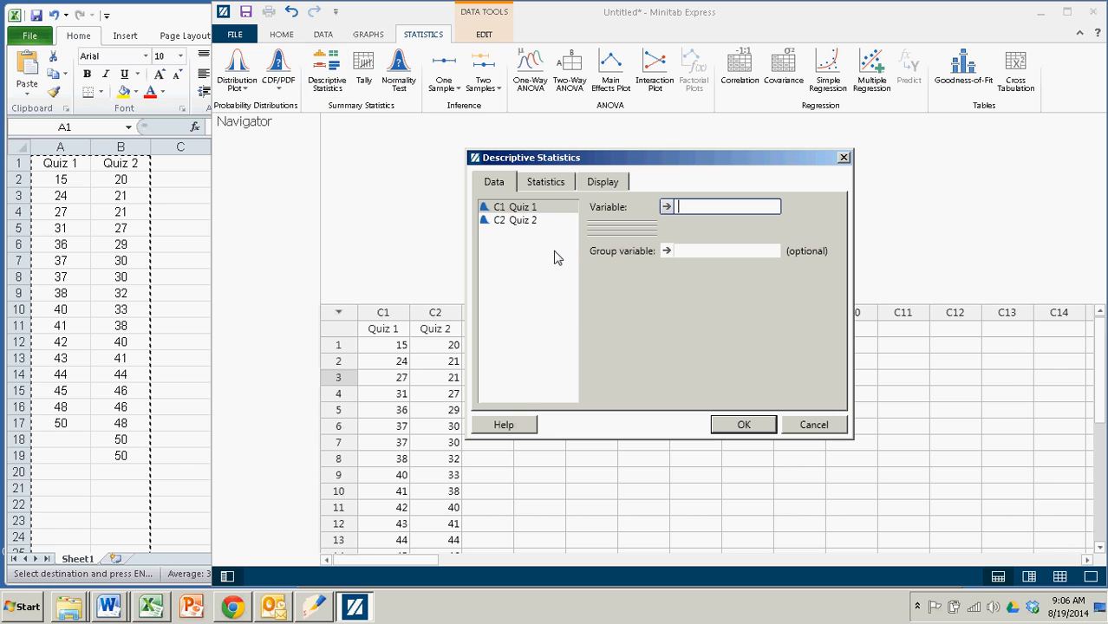
pyautogui.click(514, 222)
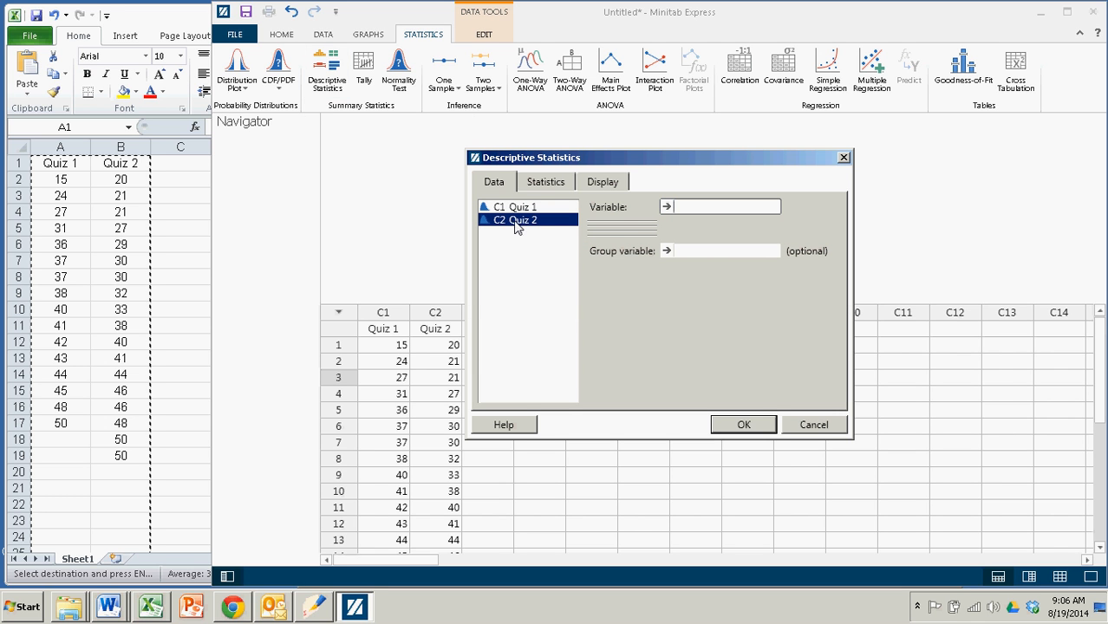
pyautogui.click(667, 208)
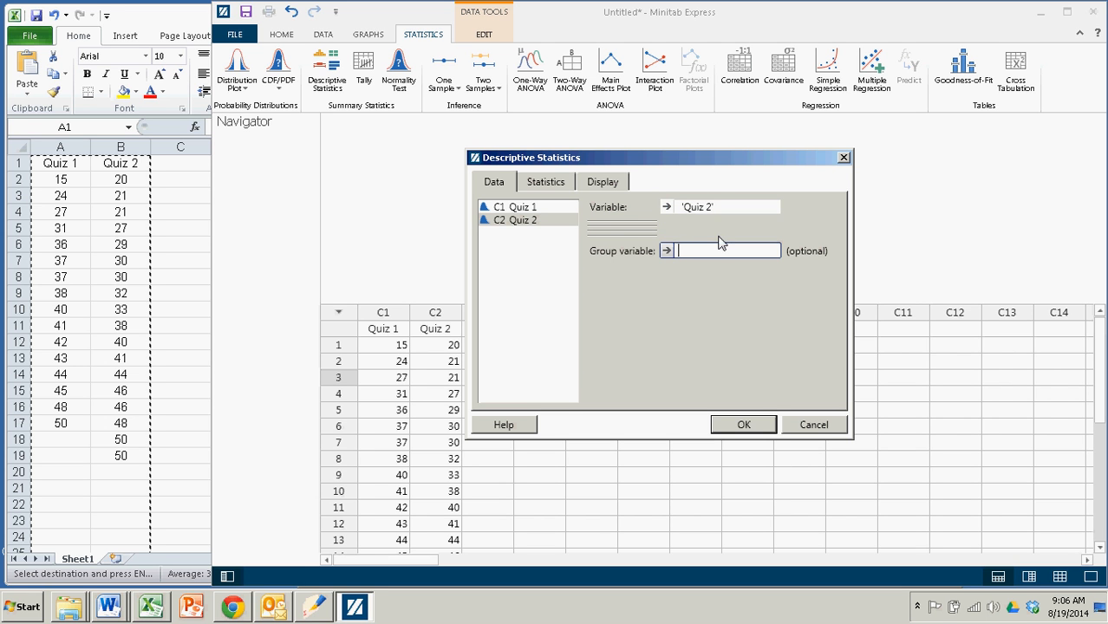
# - Limit the statistics to mean, standard deviation, variance, range, mode and N, excluding SE of mean, minimum, quartiles, median, maximum and N missing
pyautogui.click(550, 188)
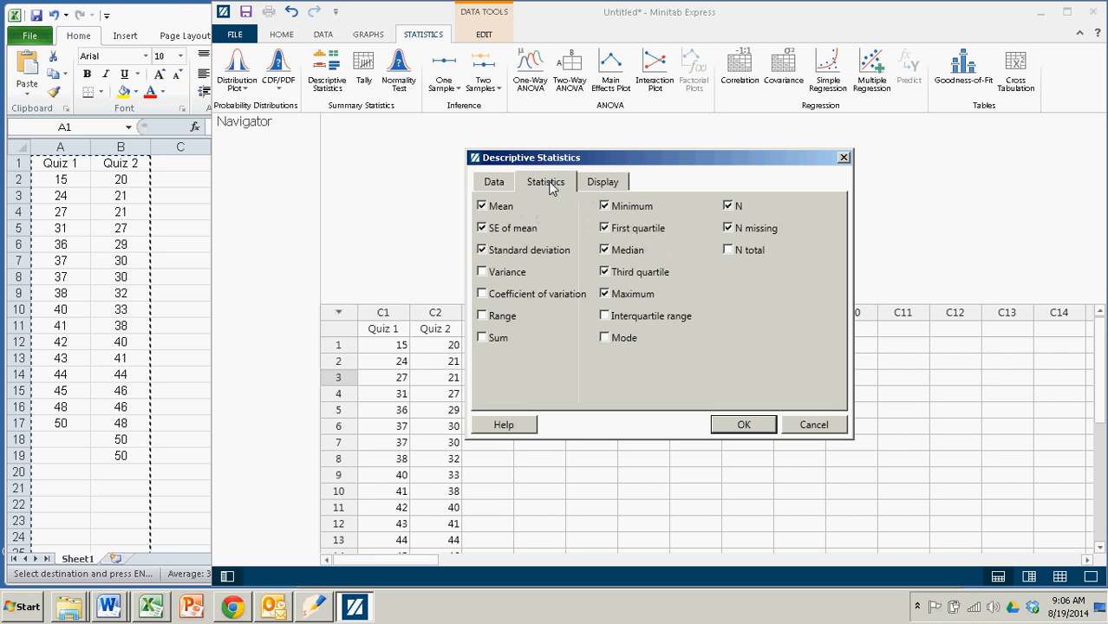
pyautogui.click(483, 229)
pyautogui.click(483, 272)
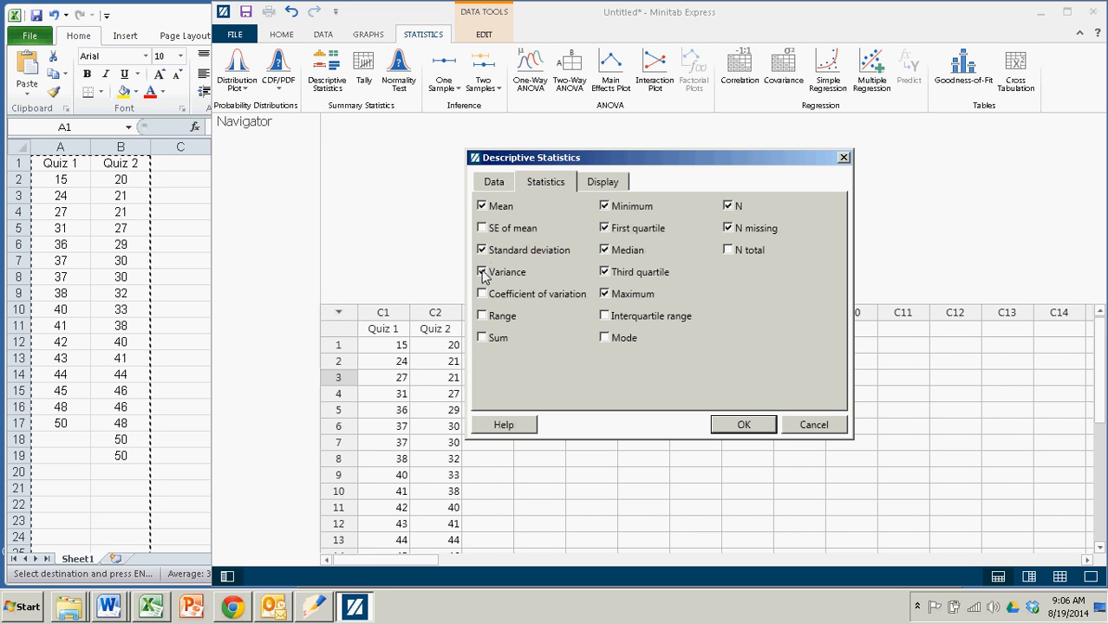
pyautogui.click(483, 316)
pyautogui.click(604, 207)
pyautogui.click(604, 228)
pyautogui.click(604, 249)
pyautogui.click(604, 273)
pyautogui.click(604, 294)
pyautogui.click(605, 337)
pyautogui.click(728, 229)
# - Leave all graph options off and run the descriptive statistics for Quiz 2
pyautogui.click(606, 184)
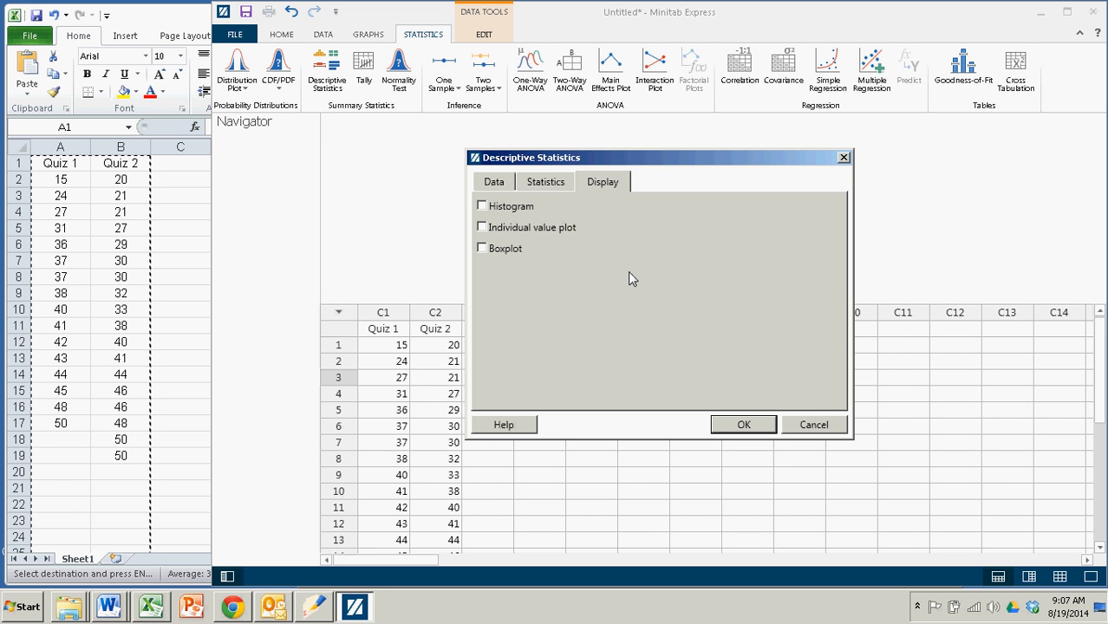
pyautogui.click(548, 186)
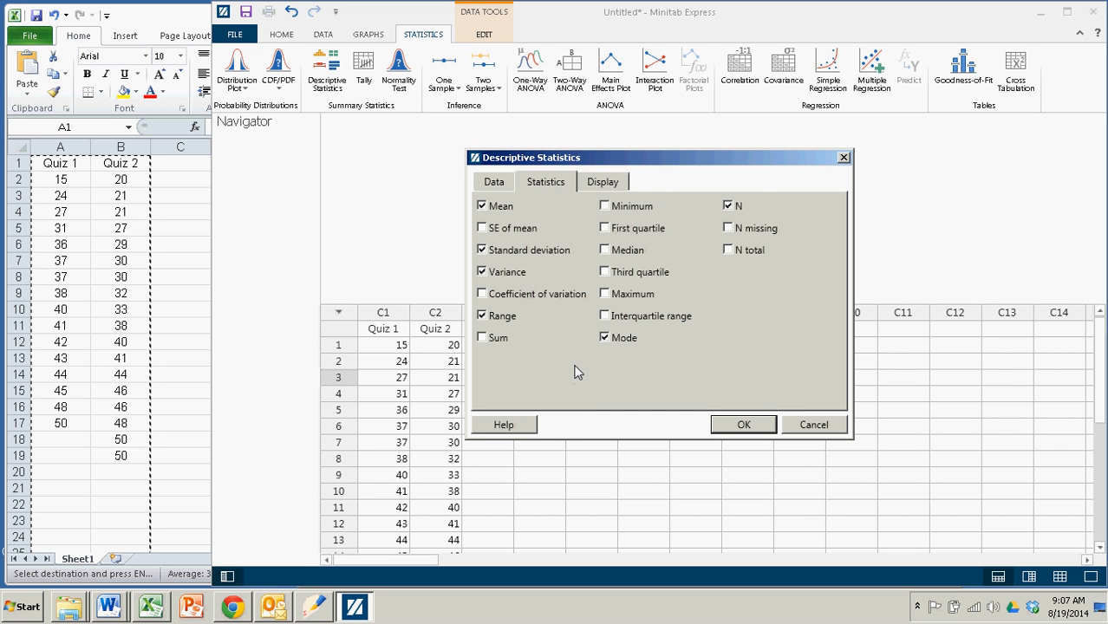
pyautogui.click(741, 430)
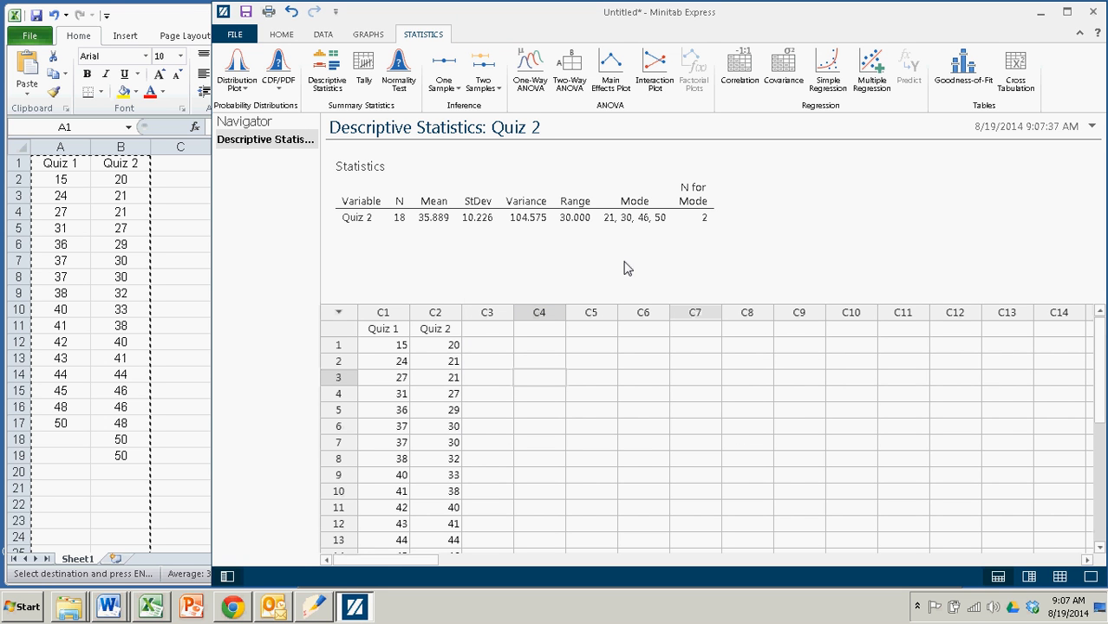
pyautogui.click(357, 223)
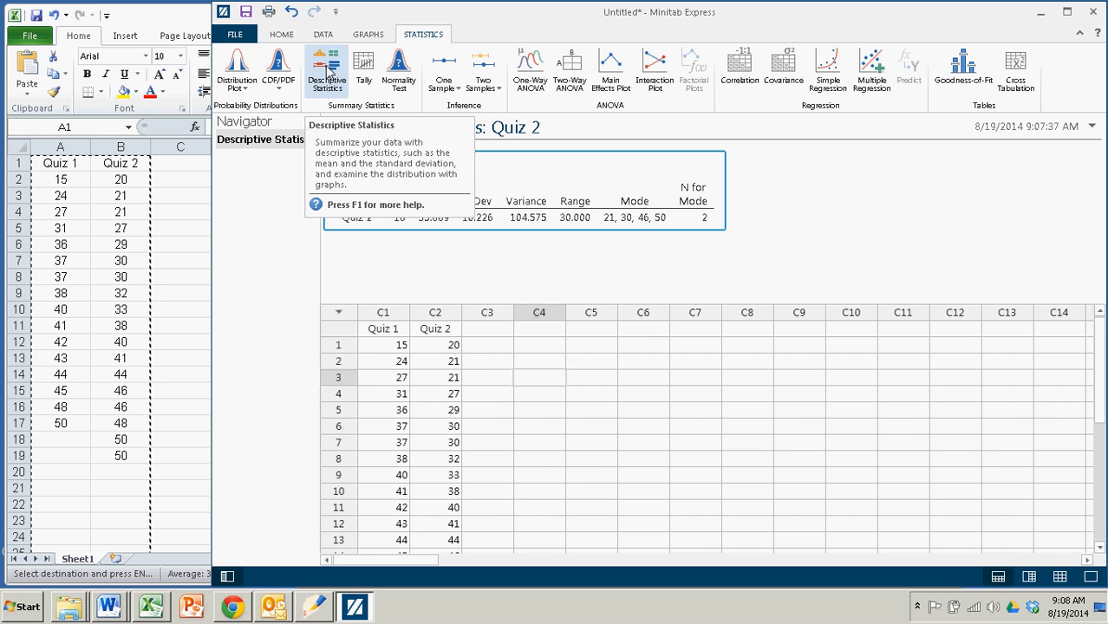
# - Run Descriptive Statistics on Quiz 2 again with the default statistics plus a histogram, an individual value plot and a boxplot
pyautogui.click(328, 76)
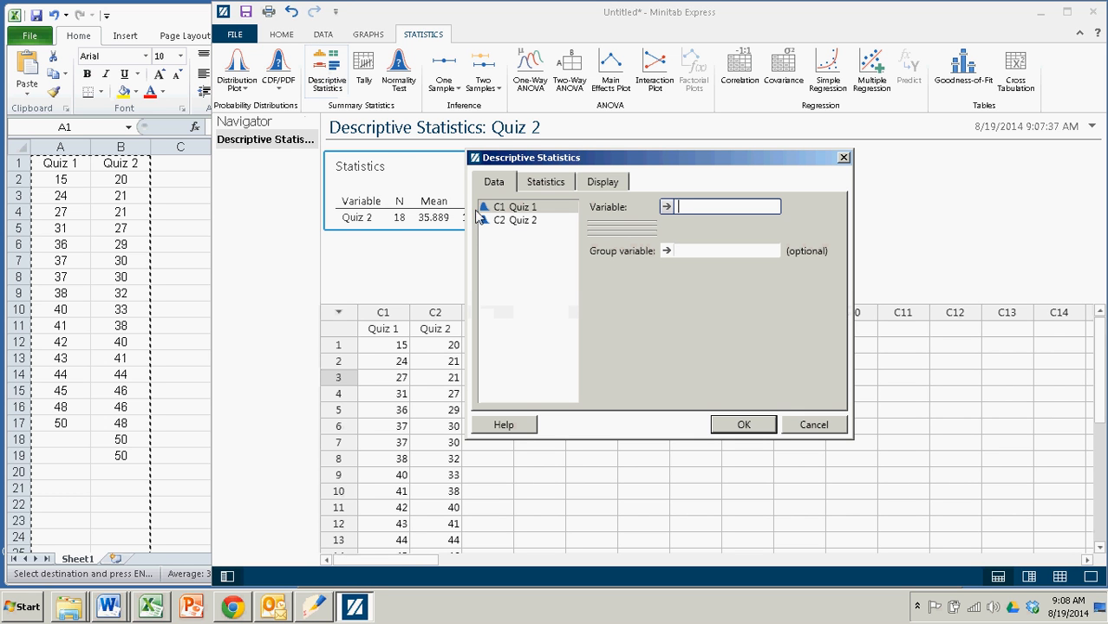
pyautogui.click(518, 221)
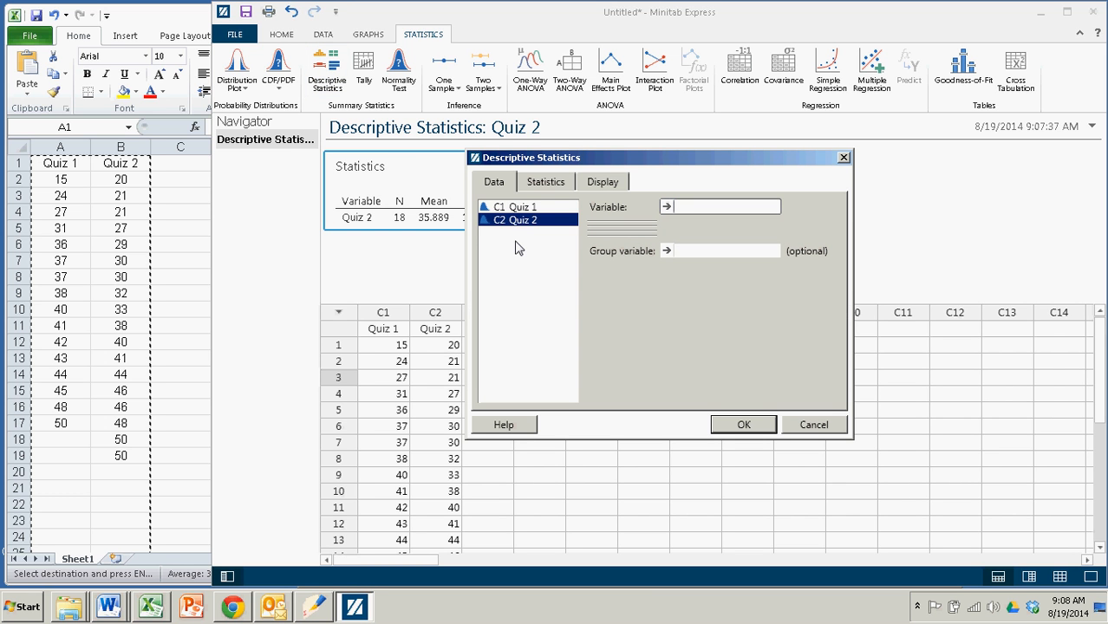
pyautogui.click(666, 208)
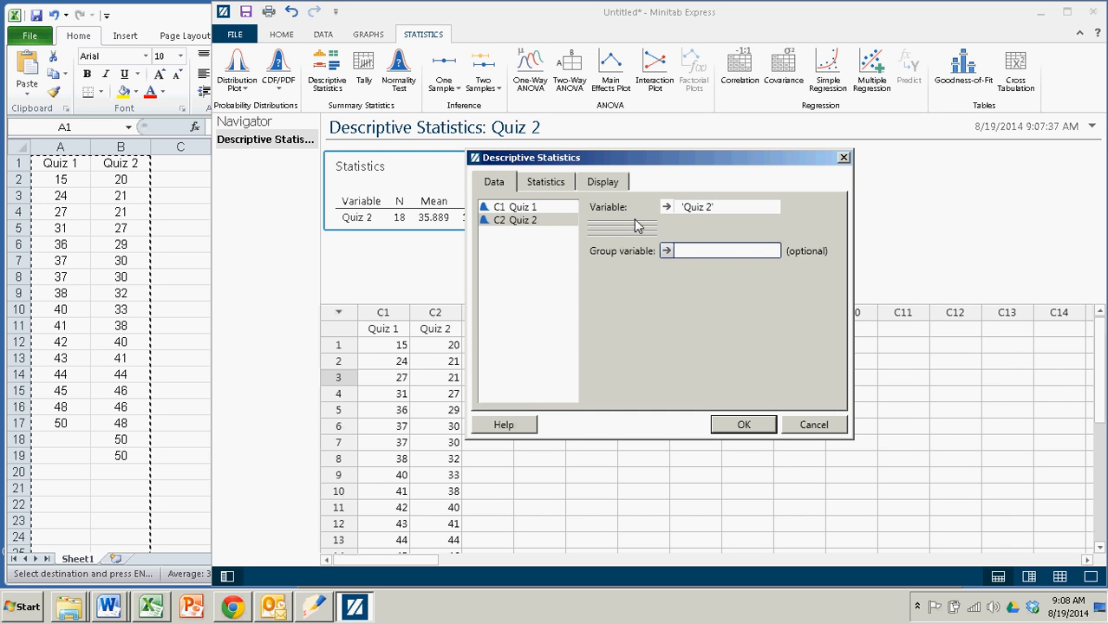
pyautogui.click(546, 184)
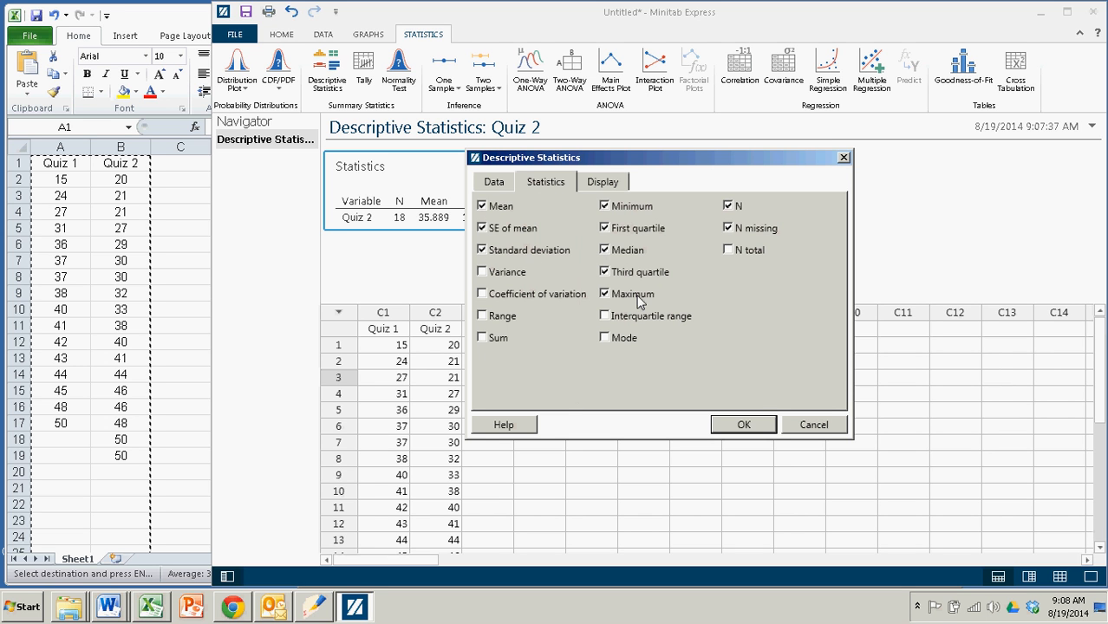
pyautogui.click(607, 185)
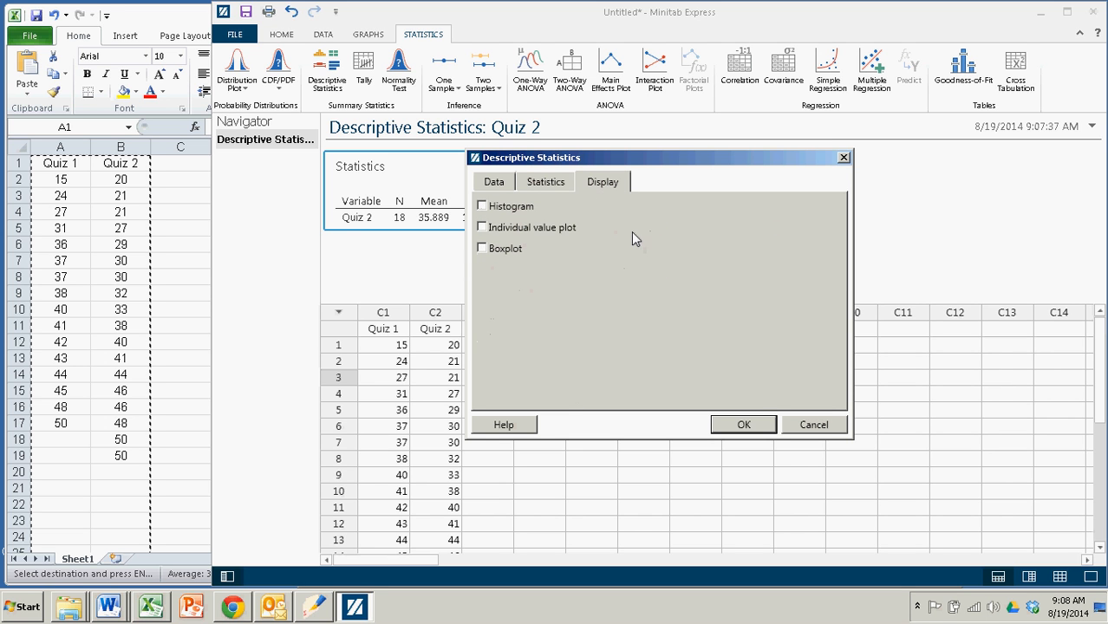
pyautogui.click(482, 228)
pyautogui.click(744, 425)
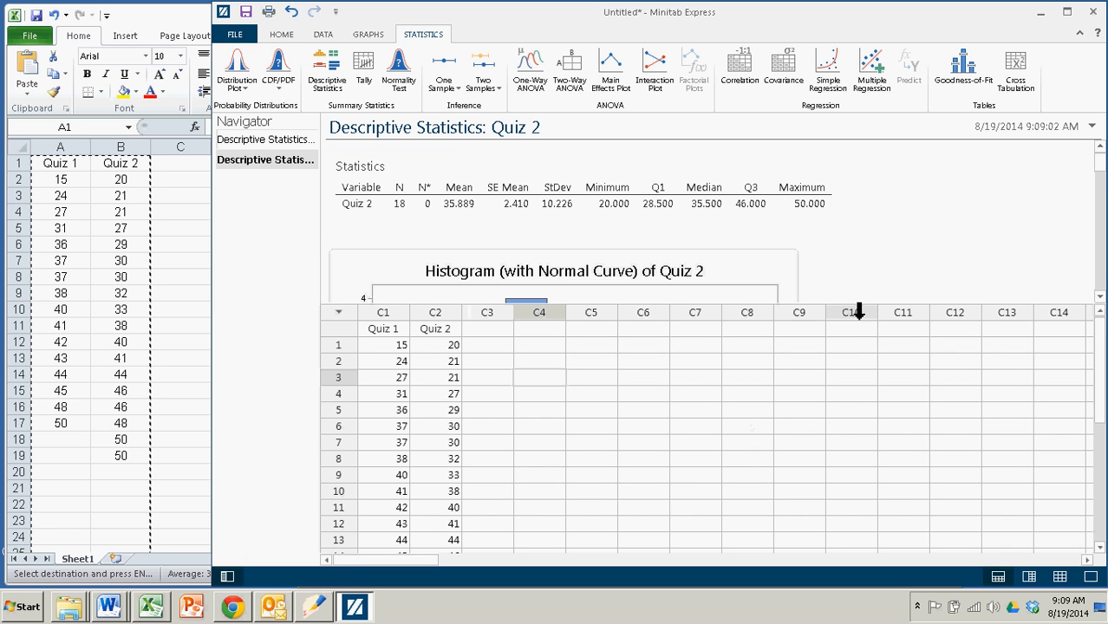
# - Enlarge the output area and examine the Quiz 2 statistics table, histogram, individual value plot and boxplot
pyautogui.moveTo(859, 305); pyautogui.dragTo(853, 448)
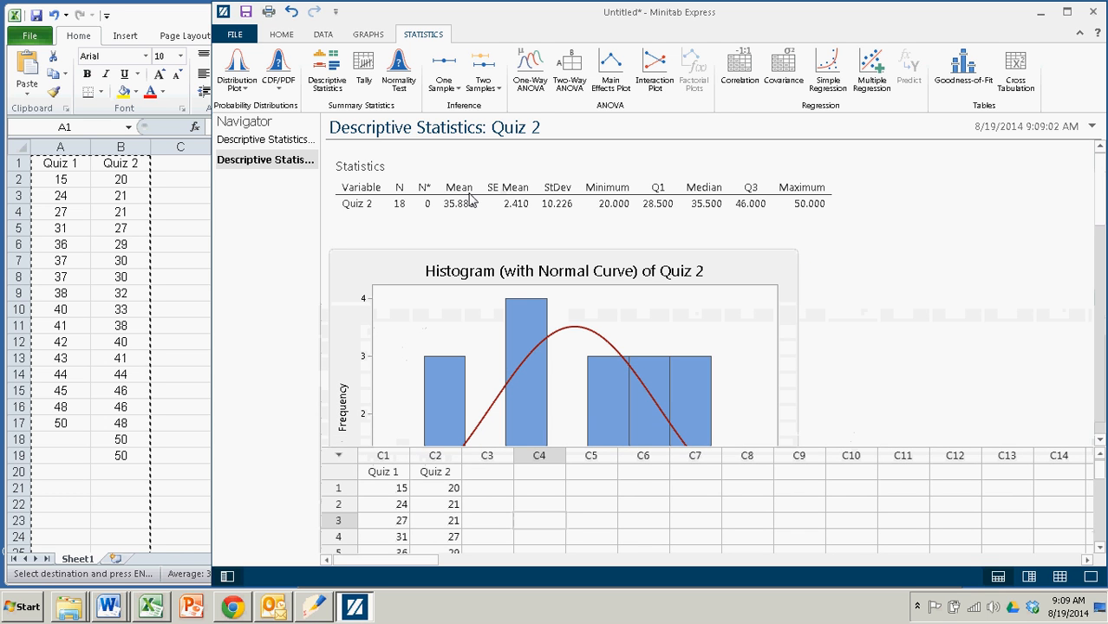
pyautogui.click(424, 203)
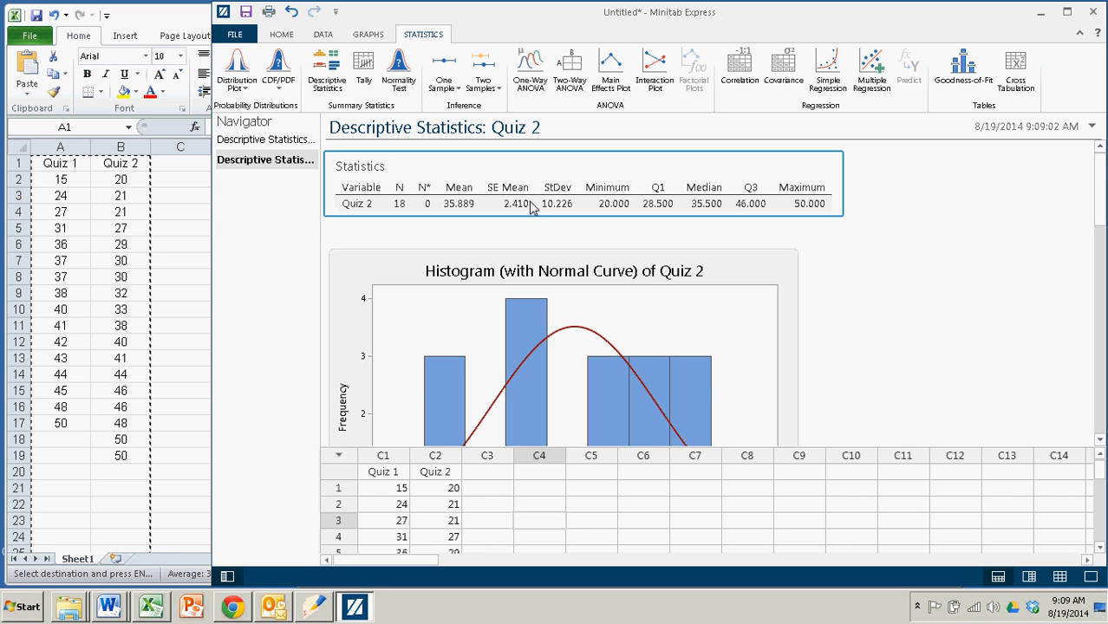
pyautogui.press('Delete')
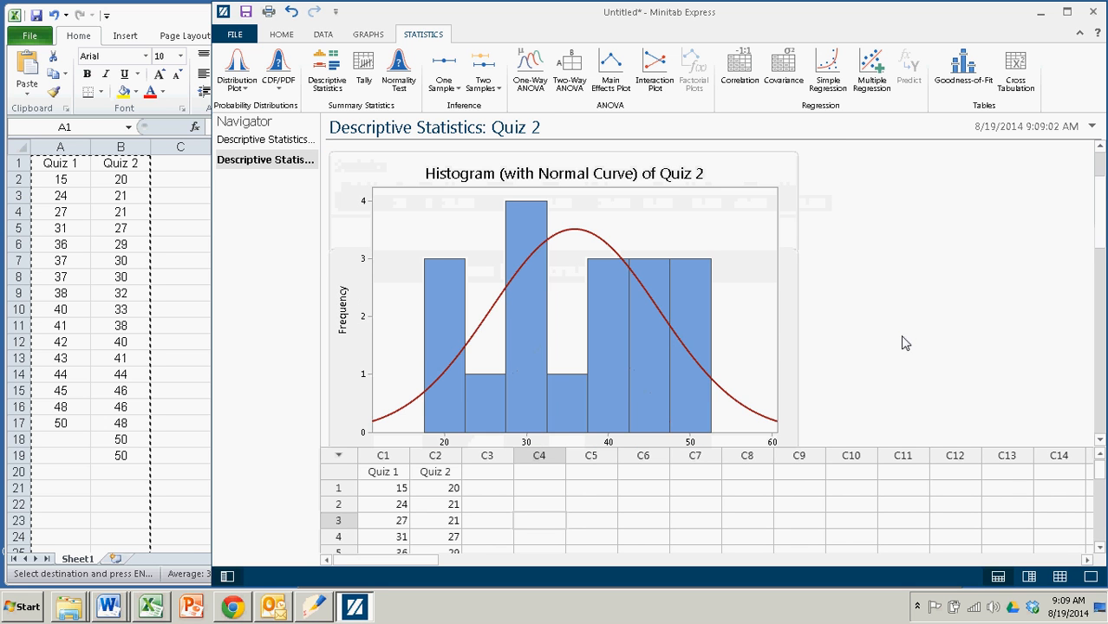
pyautogui.scroll(-2, 898, 332)
pyautogui.scroll(2, 898, 332)
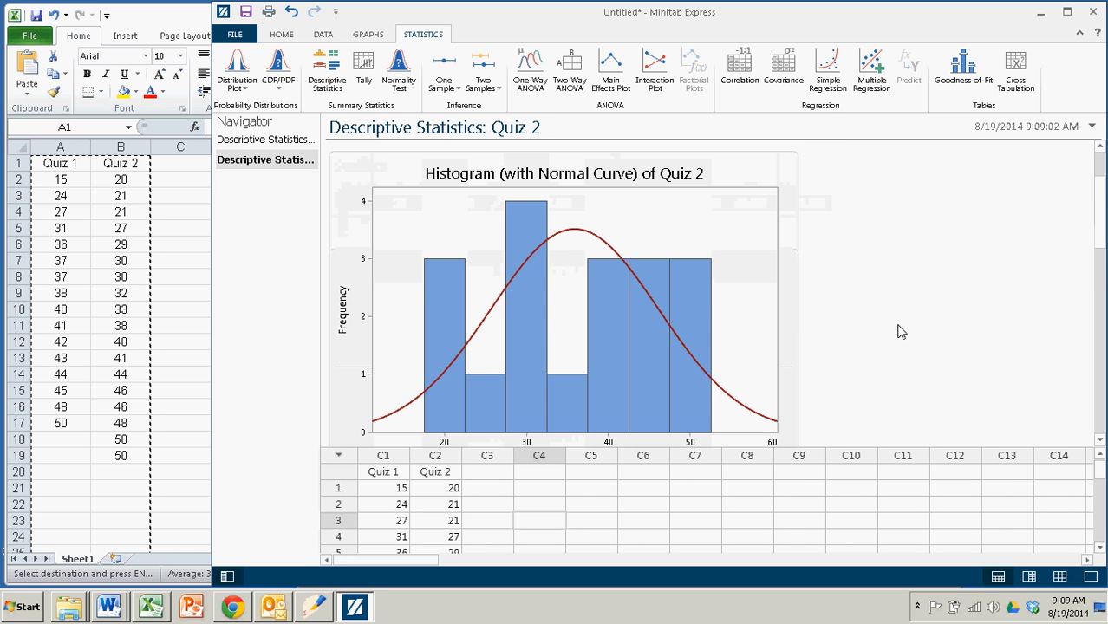
pyautogui.moveTo(624, 331)
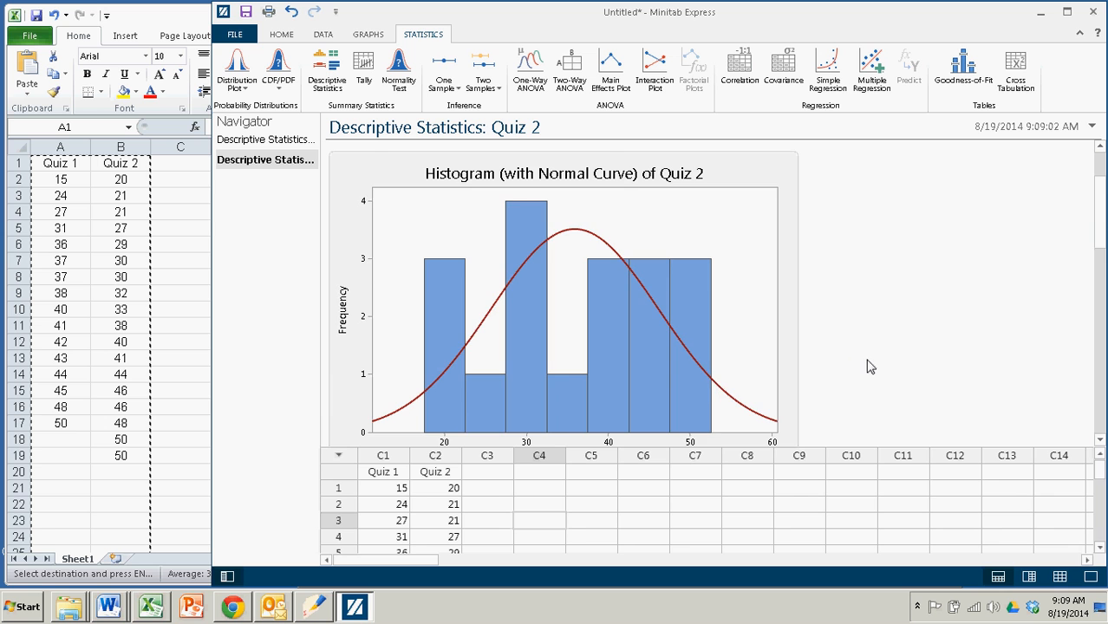
pyautogui.scroll(-5, 871, 366)
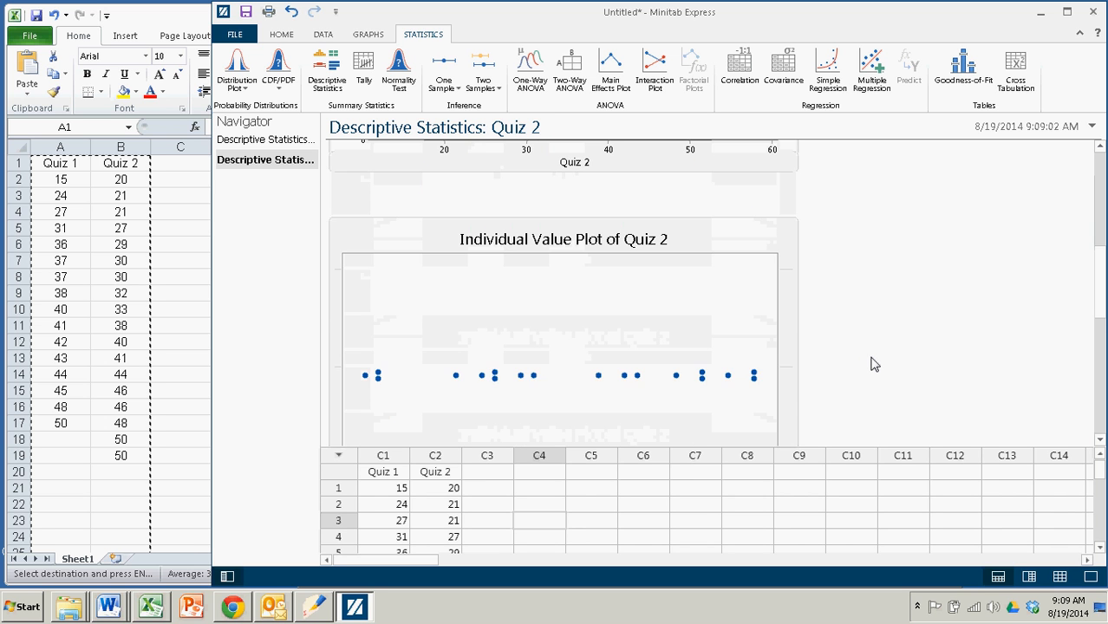
pyautogui.scroll(-2, 874, 366)
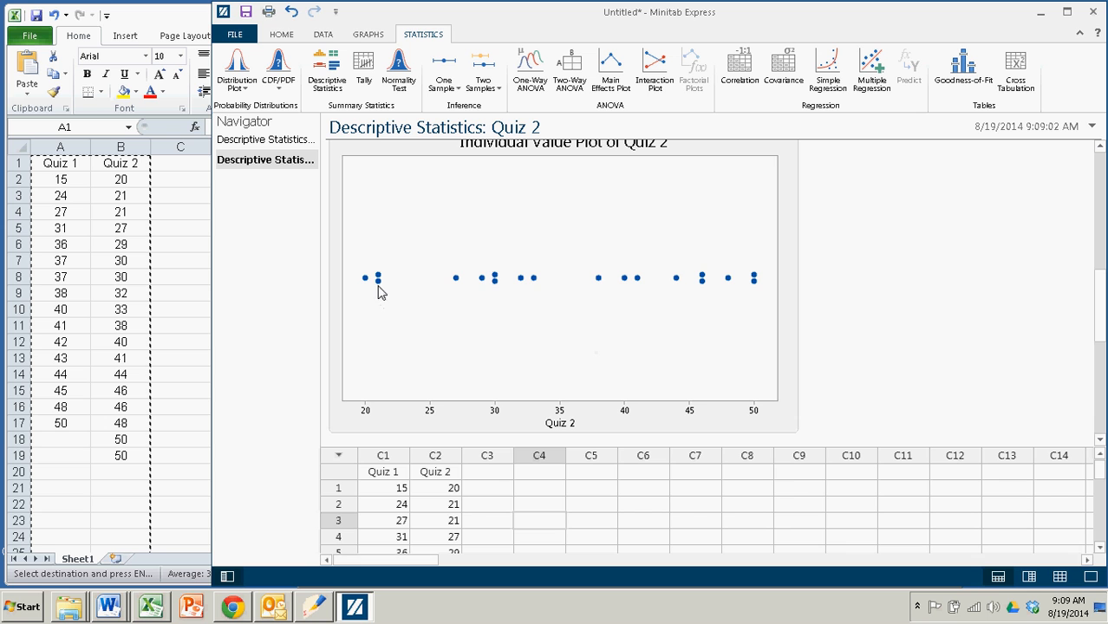
pyautogui.moveTo(494, 279)
pyautogui.scroll(-2, 877, 340)
pyautogui.scroll(-5, 877, 336)
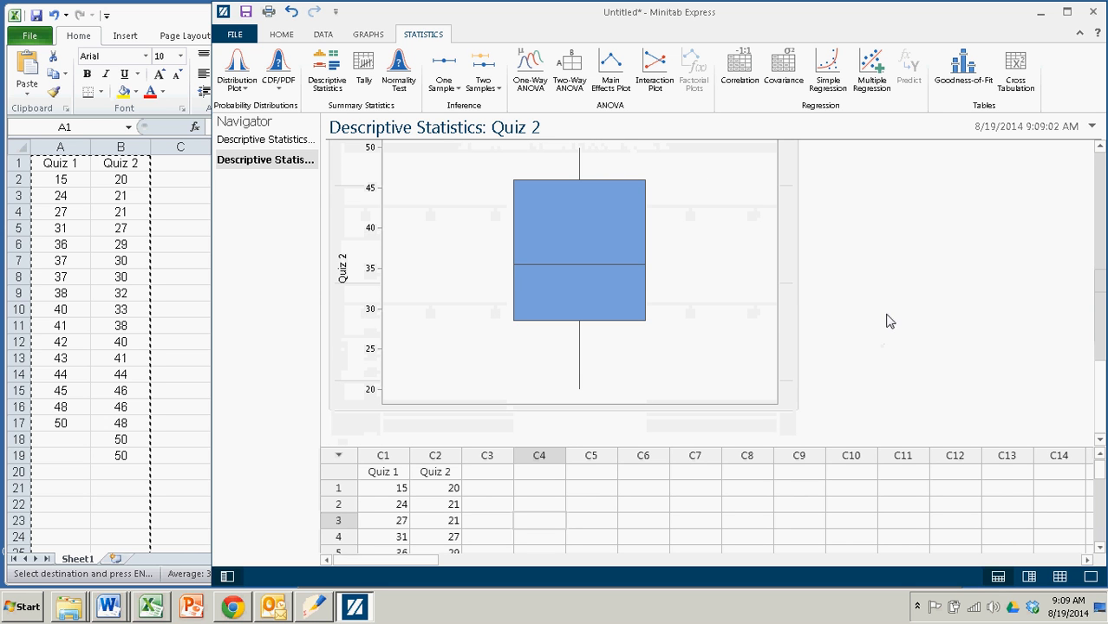
pyautogui.scroll(3, 905, 338)
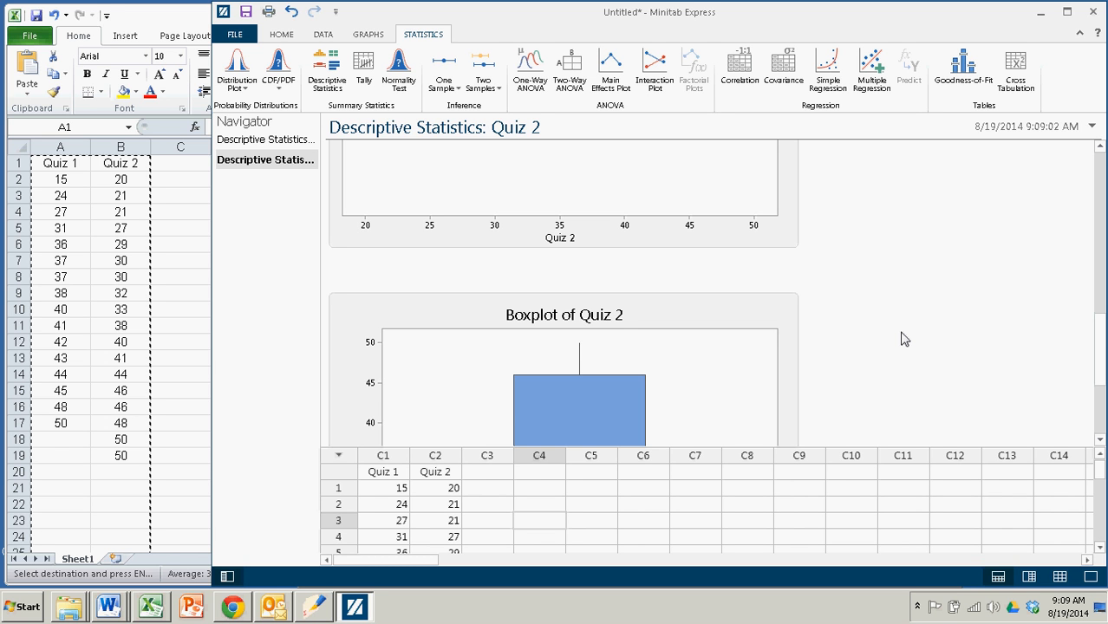
pyautogui.scroll(10, 905, 339)
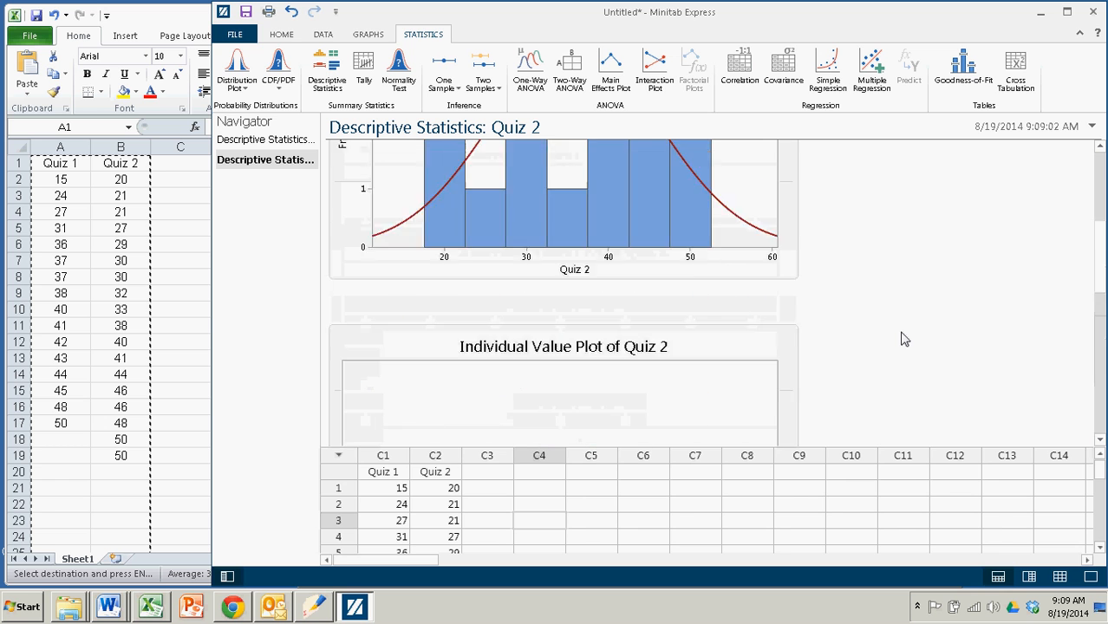